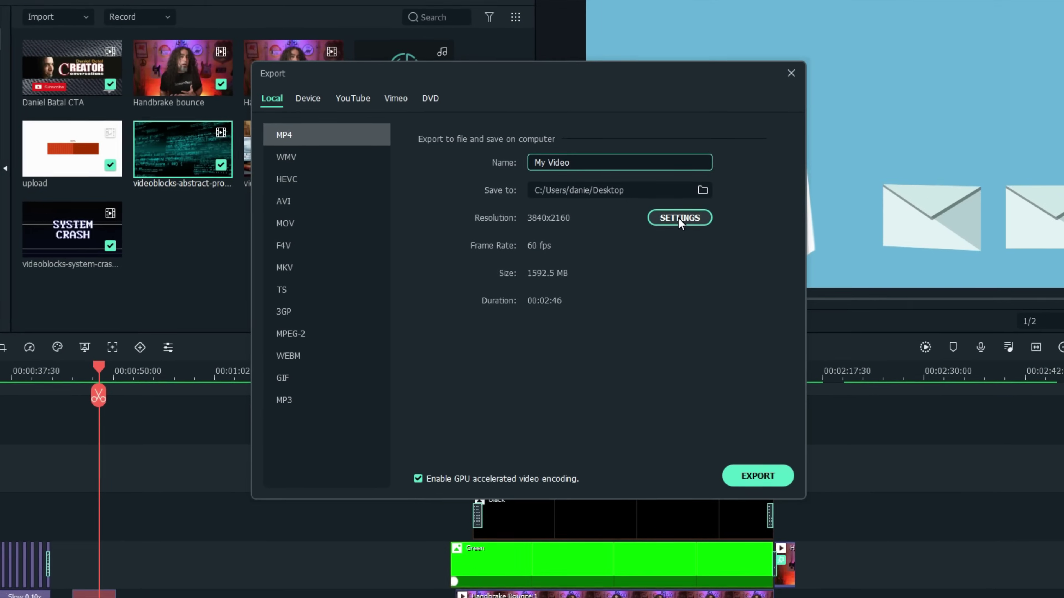
Set the MP4 export quality to 1280x720 resolution and a 3000 kbps bit rate
click(678, 217)
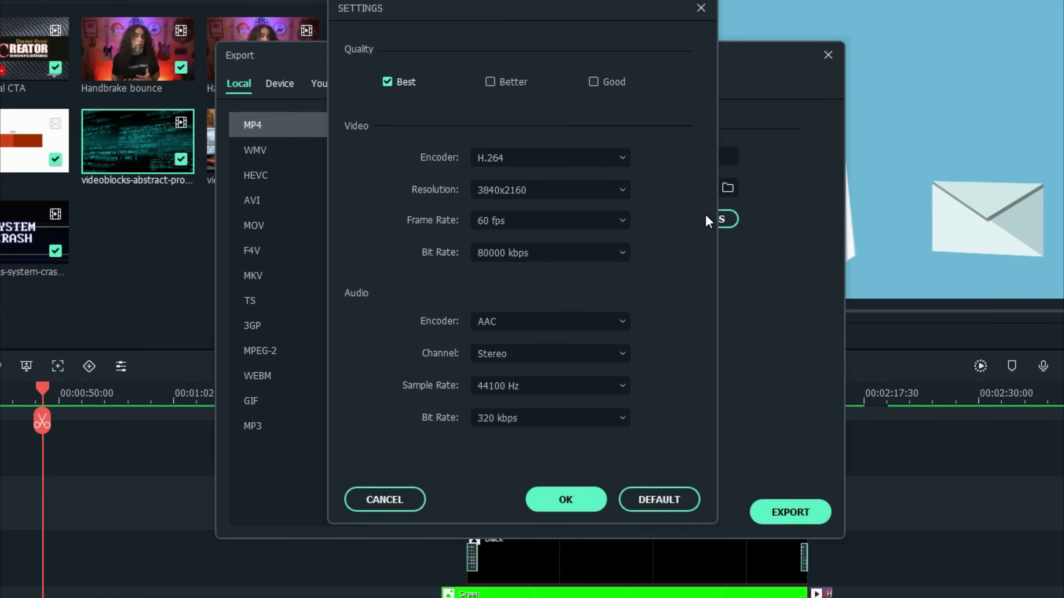
click(599, 196)
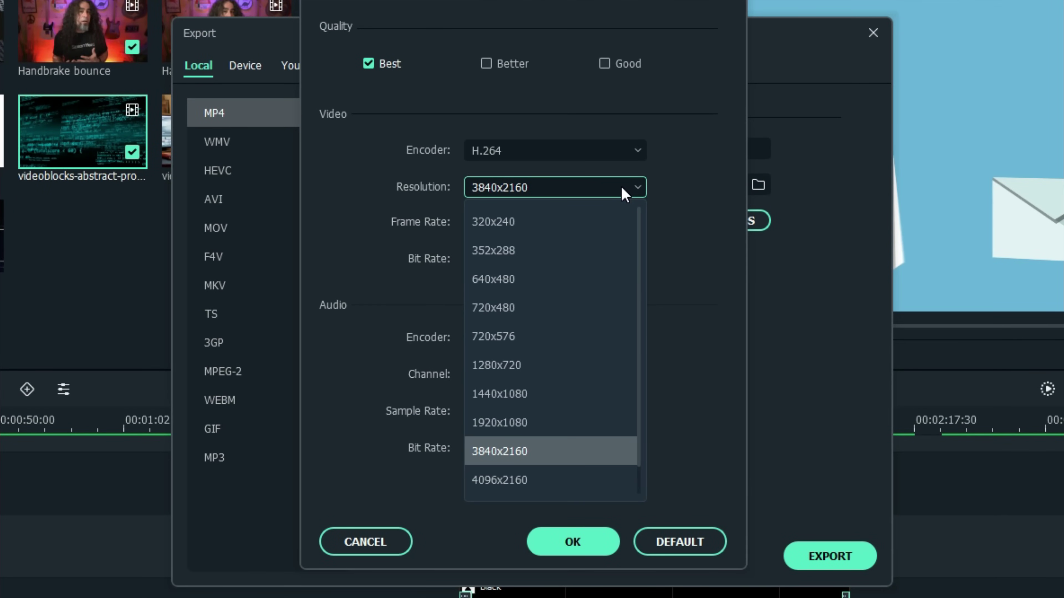
click(538, 365)
click(554, 266)
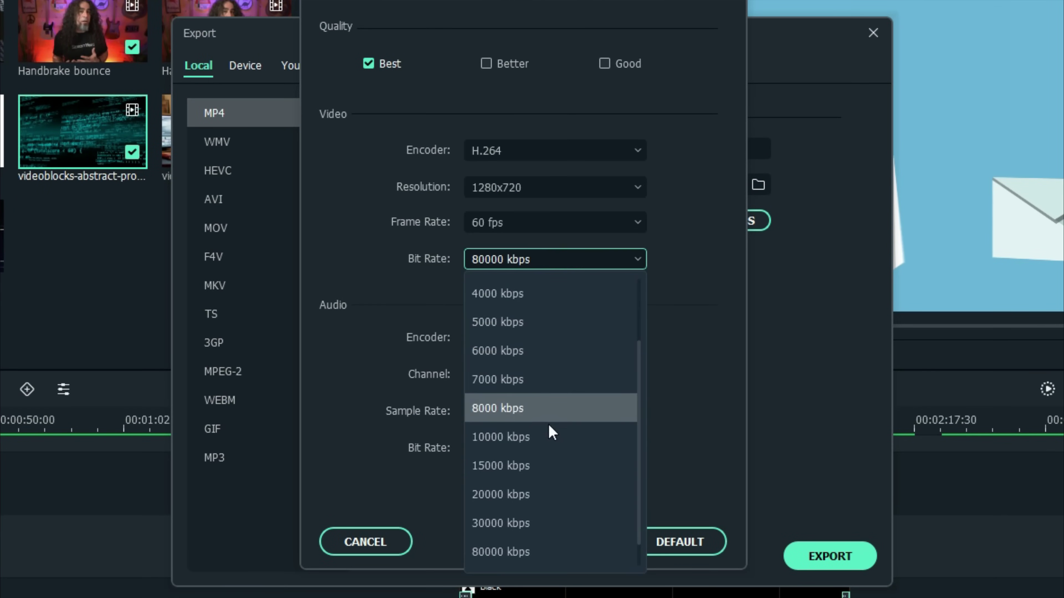
scroll(639, 352, up, 1)
scroll(634, 331, up, 2)
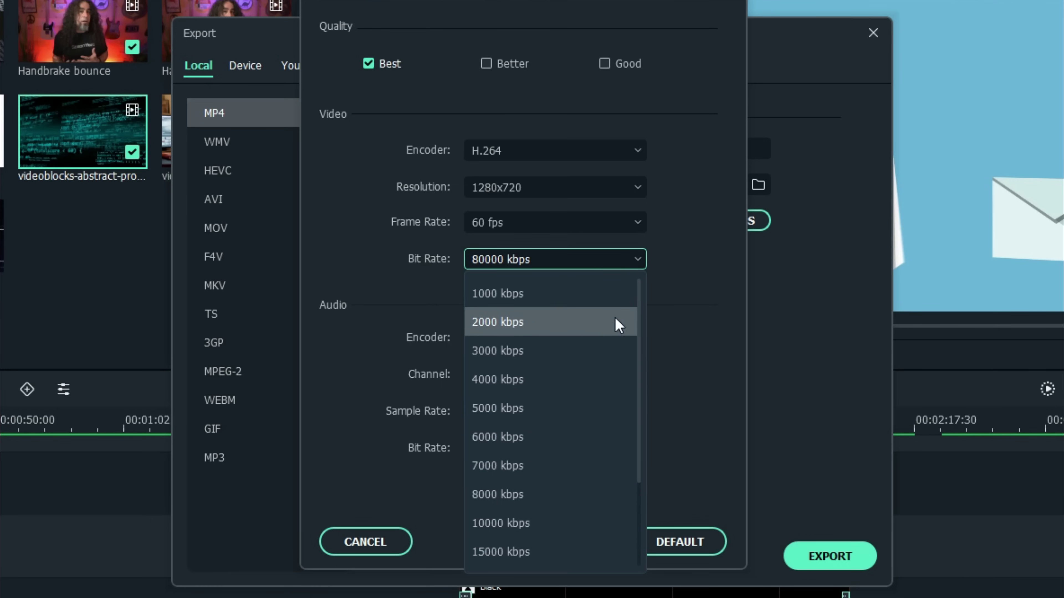
click(531, 352)
click(580, 543)
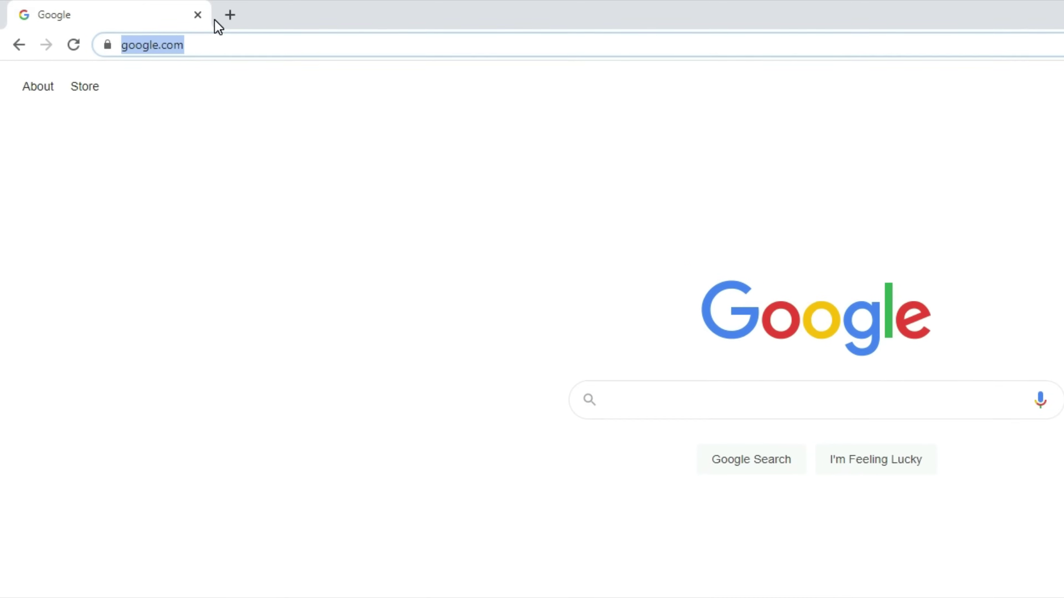
Visit handbrake.fr and download the HandBrake 1.3.3 installer for Windows
text(handbra)
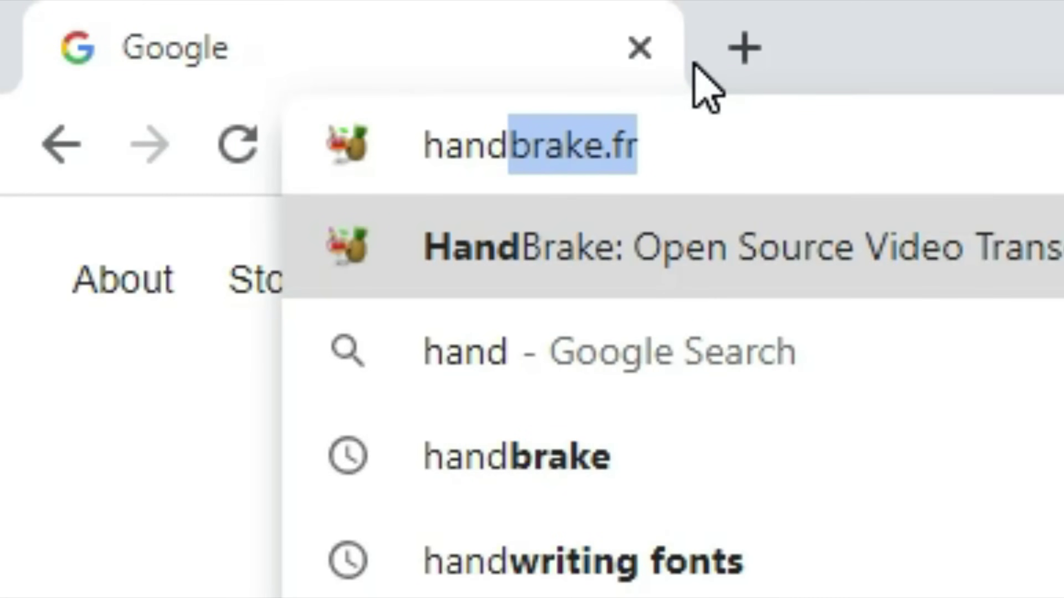
text(ke.fr)
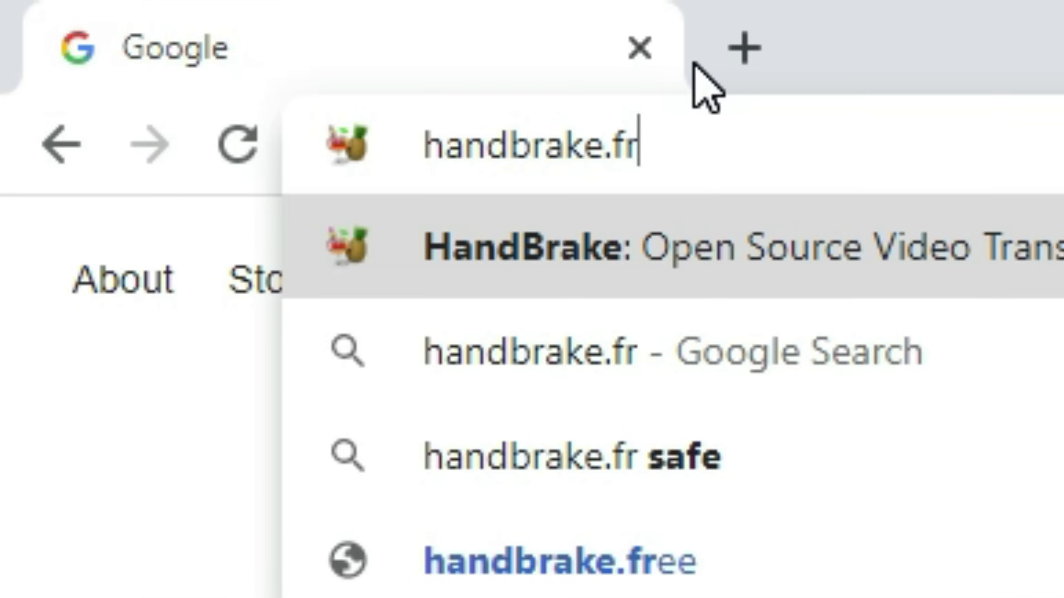
key(Return)
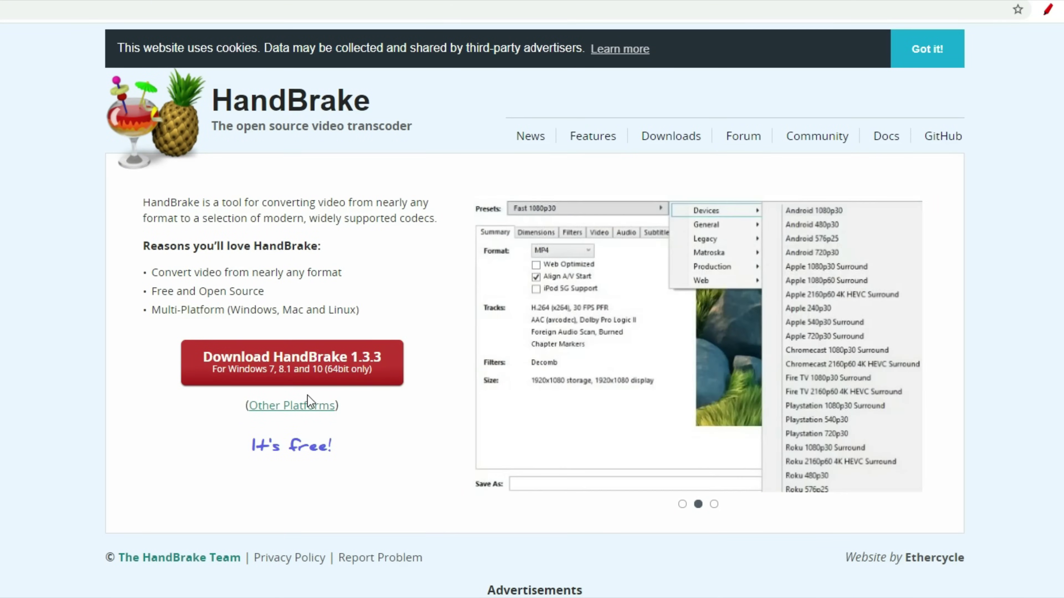
click(296, 407)
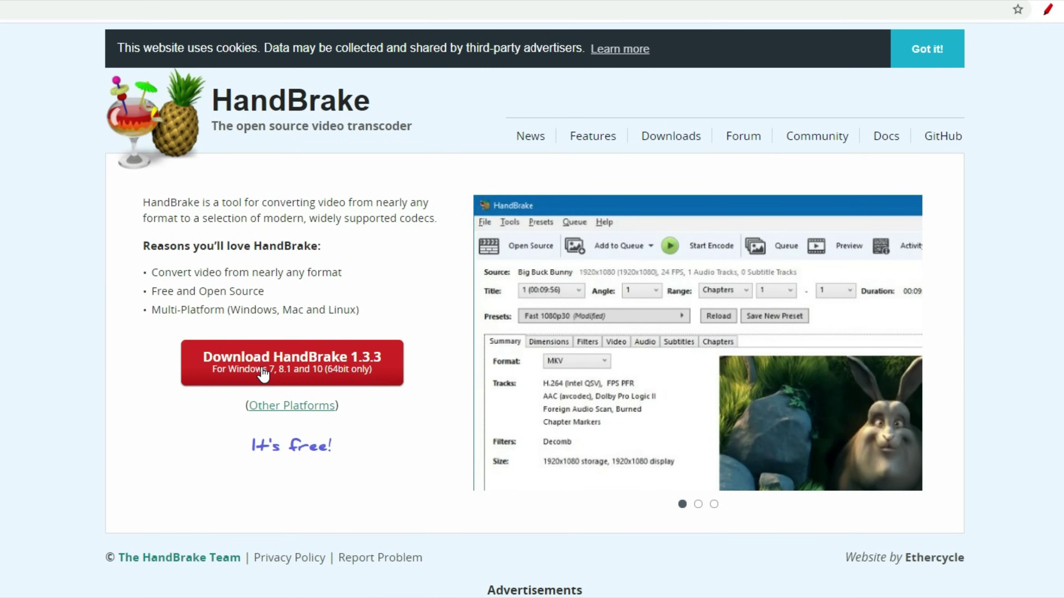
click(262, 370)
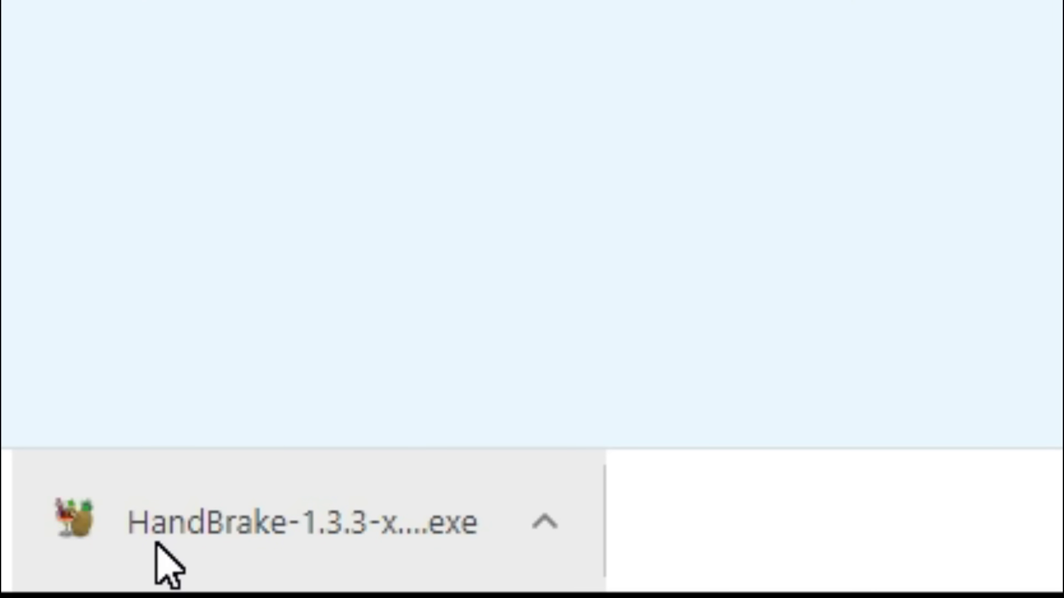
Run the HandBrake 1.3.3 installer, accept the license and install to C:\Program Files\HandBrake
click(168, 557)
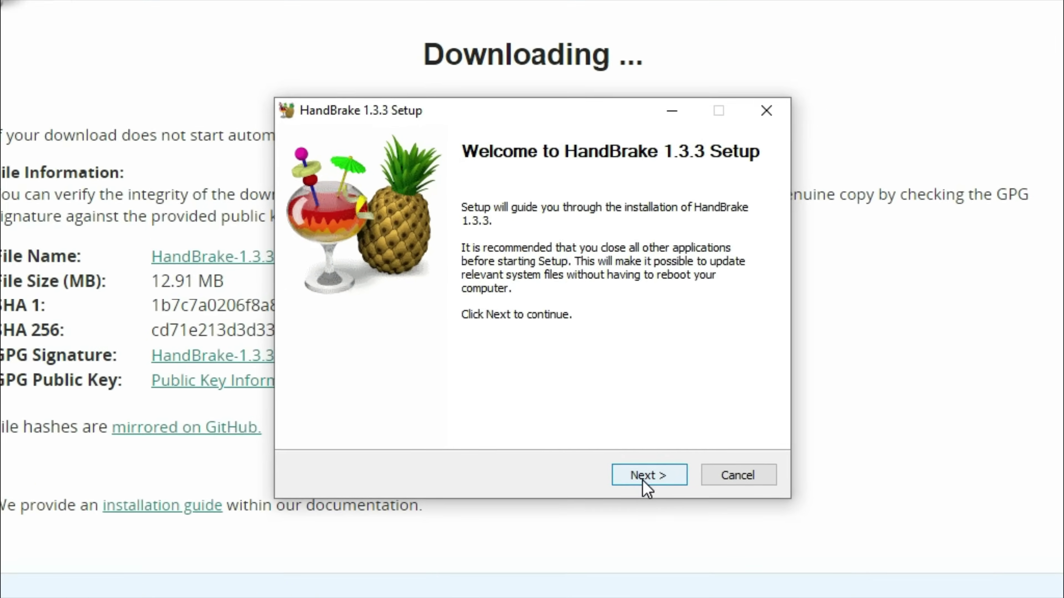
click(644, 478)
drag(770, 251, 747, 373)
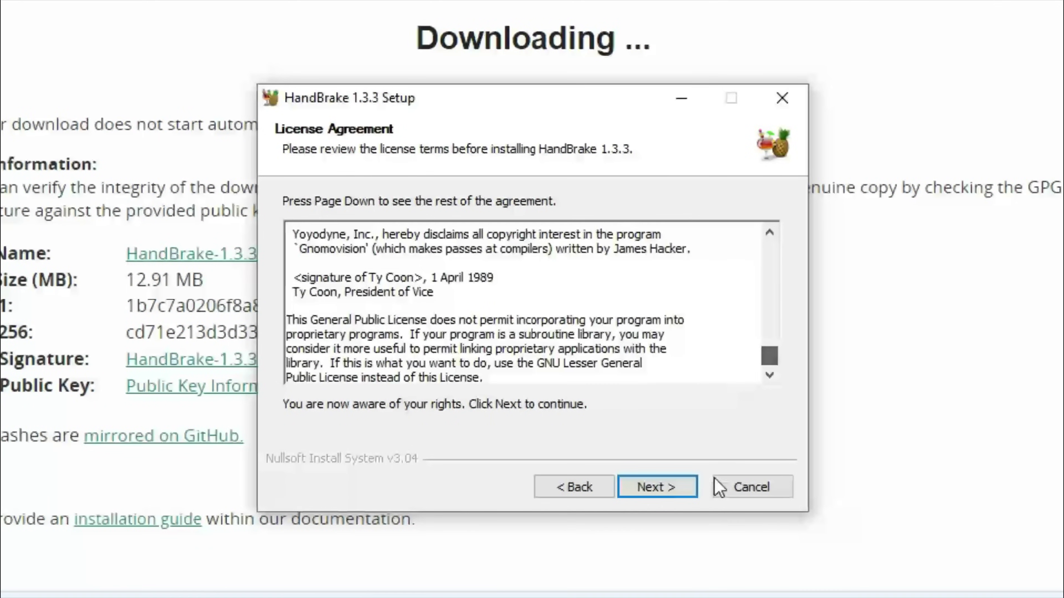
click(681, 490)
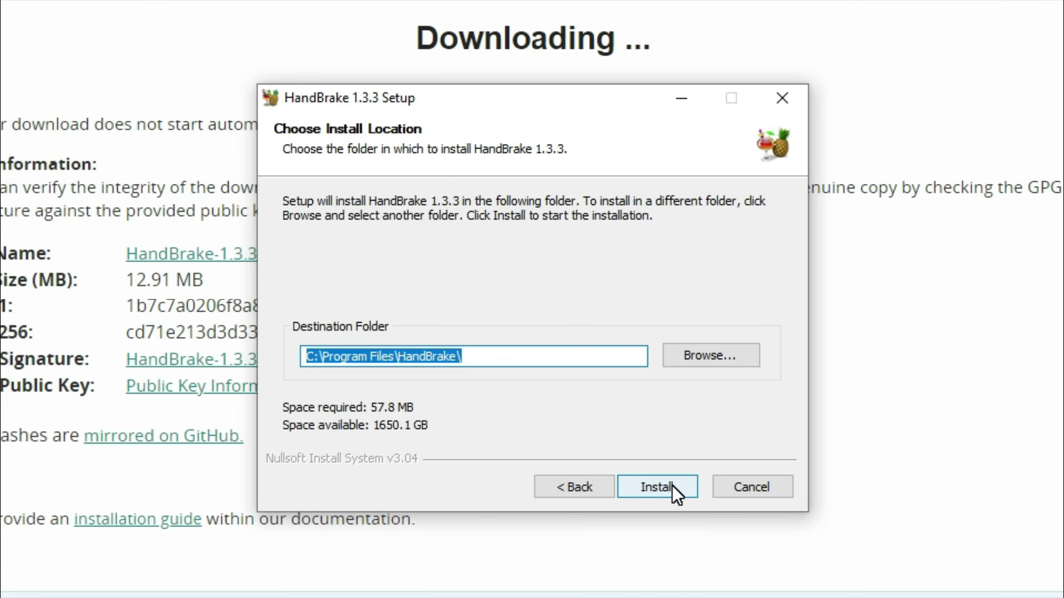
click(677, 490)
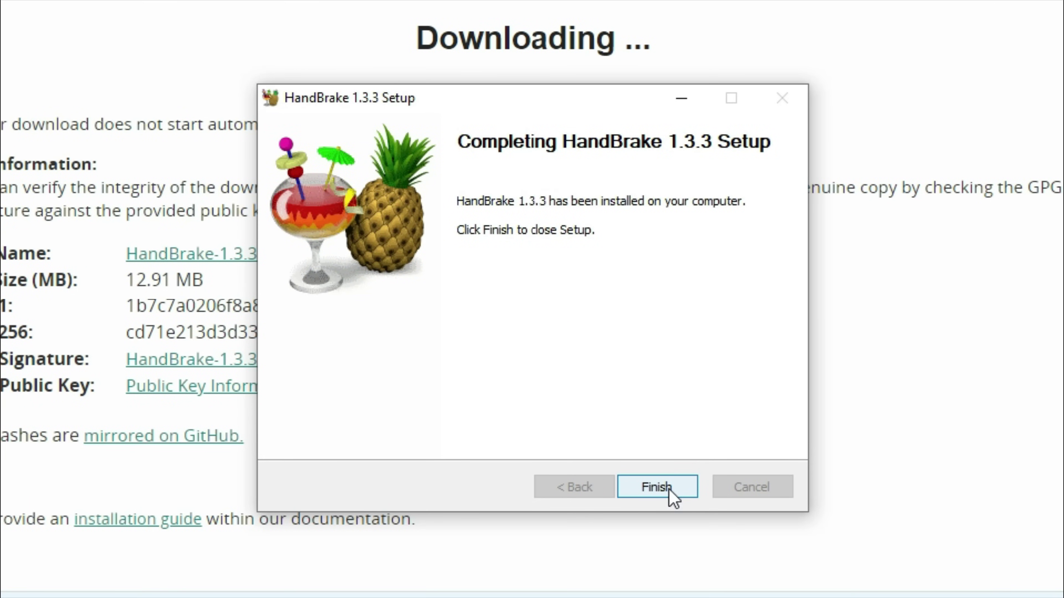
click(666, 489)
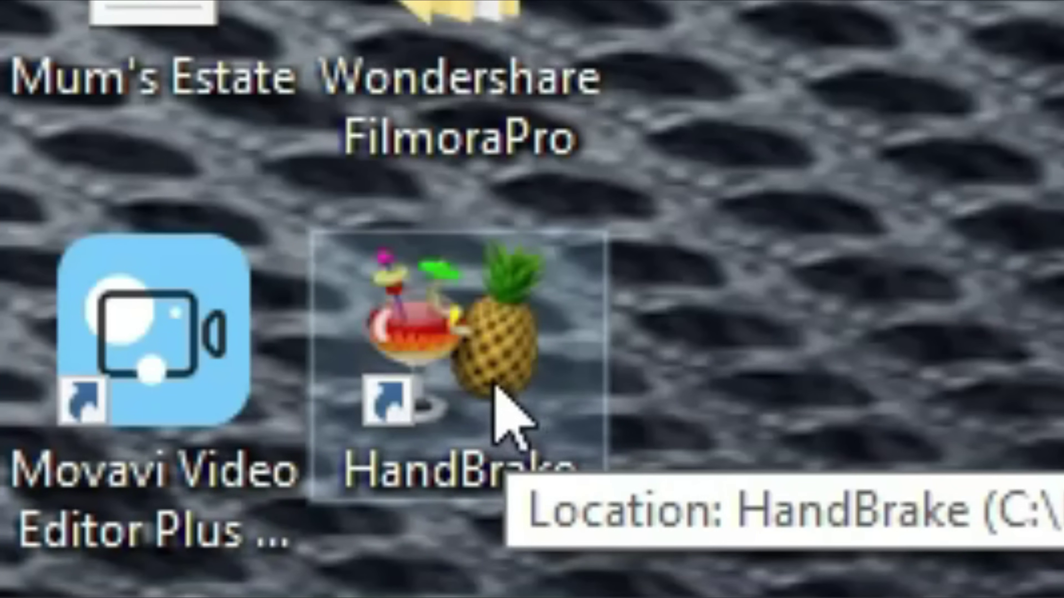
Launch HandBrake from the desktop shortcut and load the 4K 'Handbrake bounce' video as source
click(470, 389)
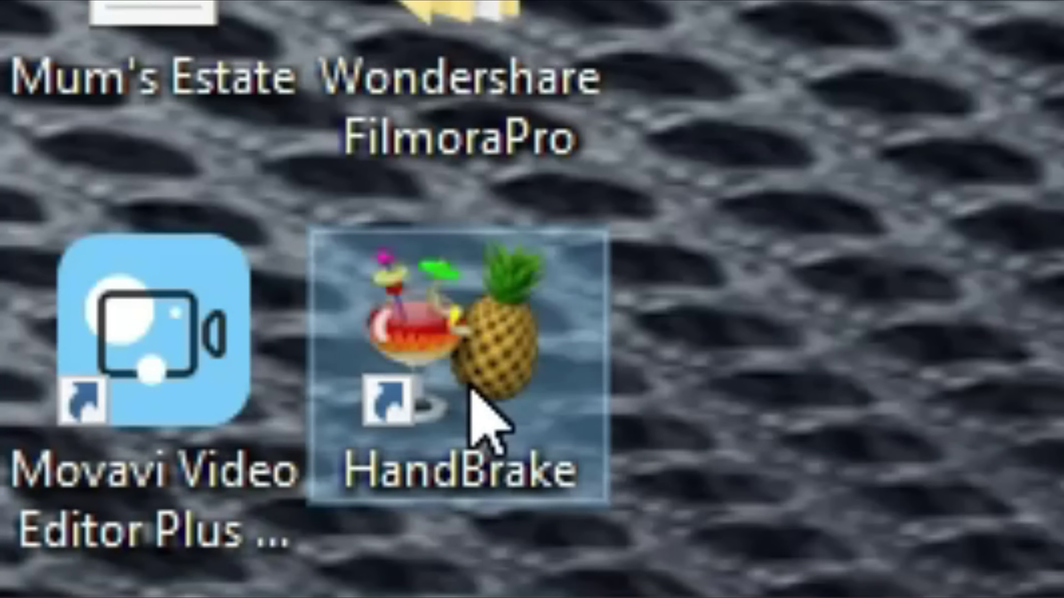
double_click(470, 389)
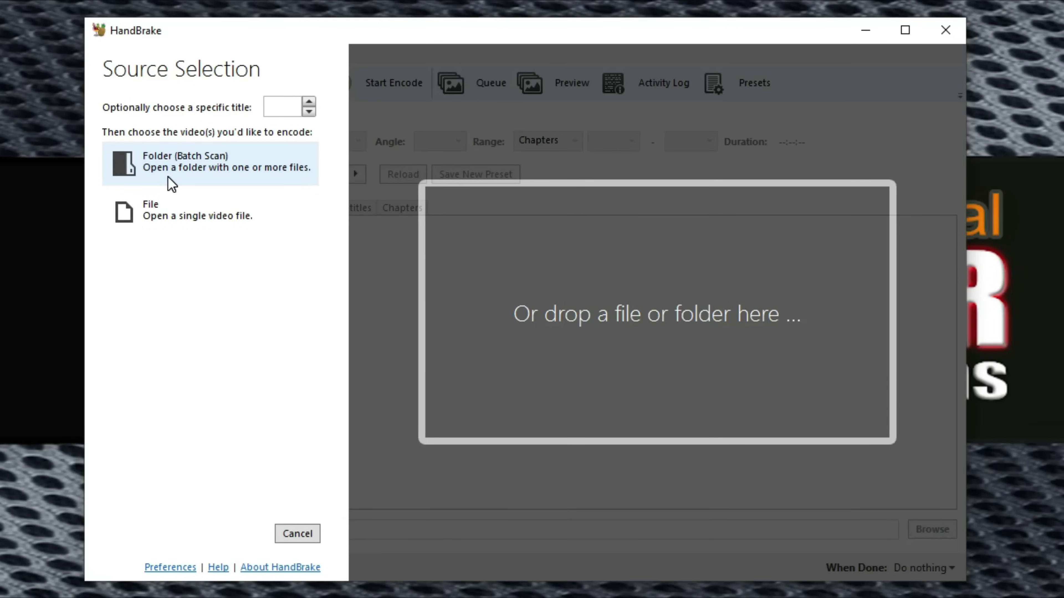
click(209, 218)
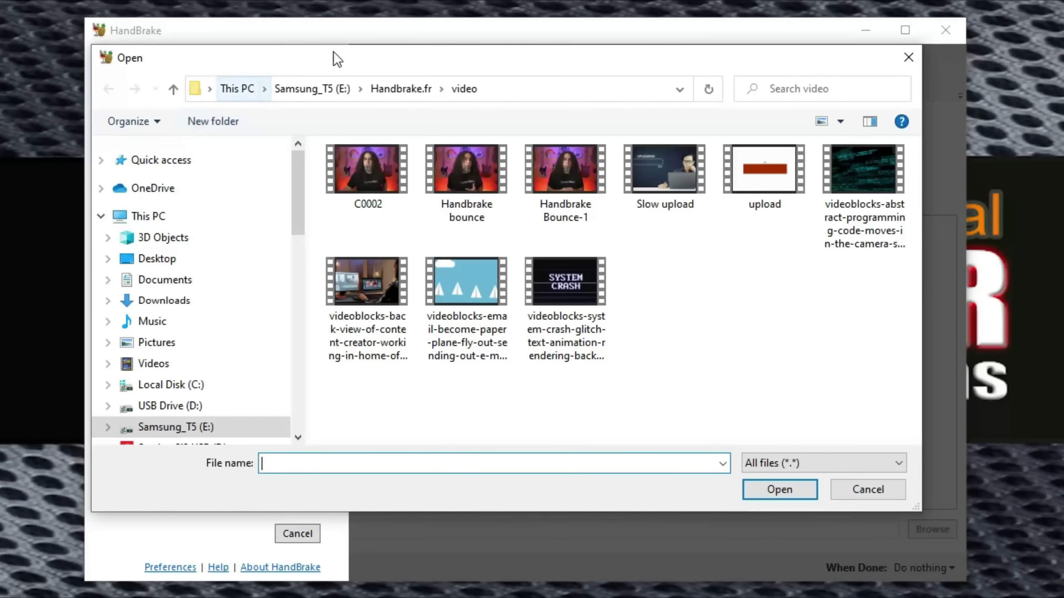
click(460, 196)
click(776, 486)
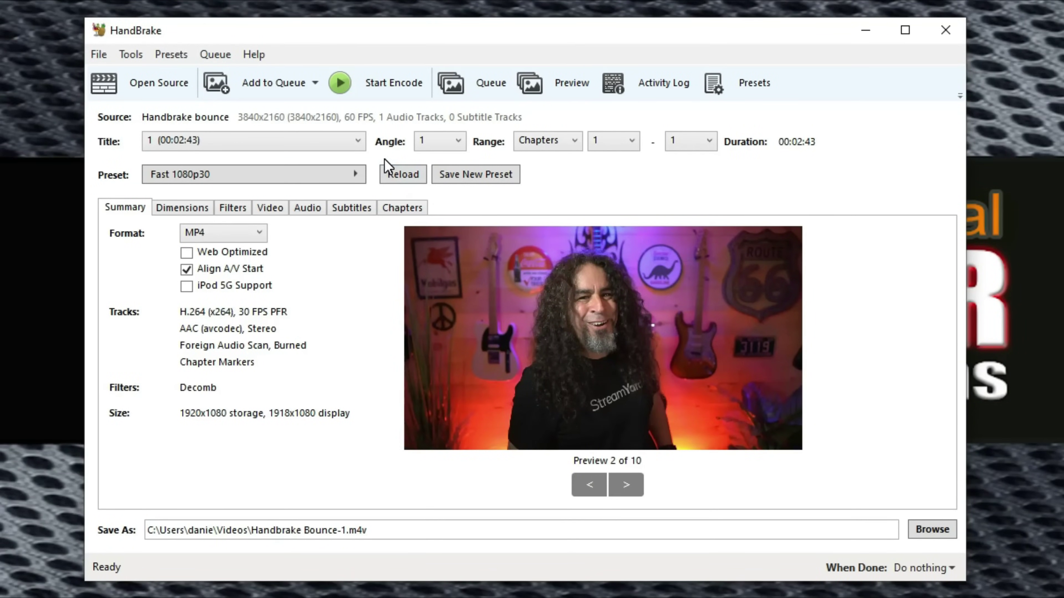
Apply the General > Fast 1080p30 preset for 1920x1080 output
click(354, 172)
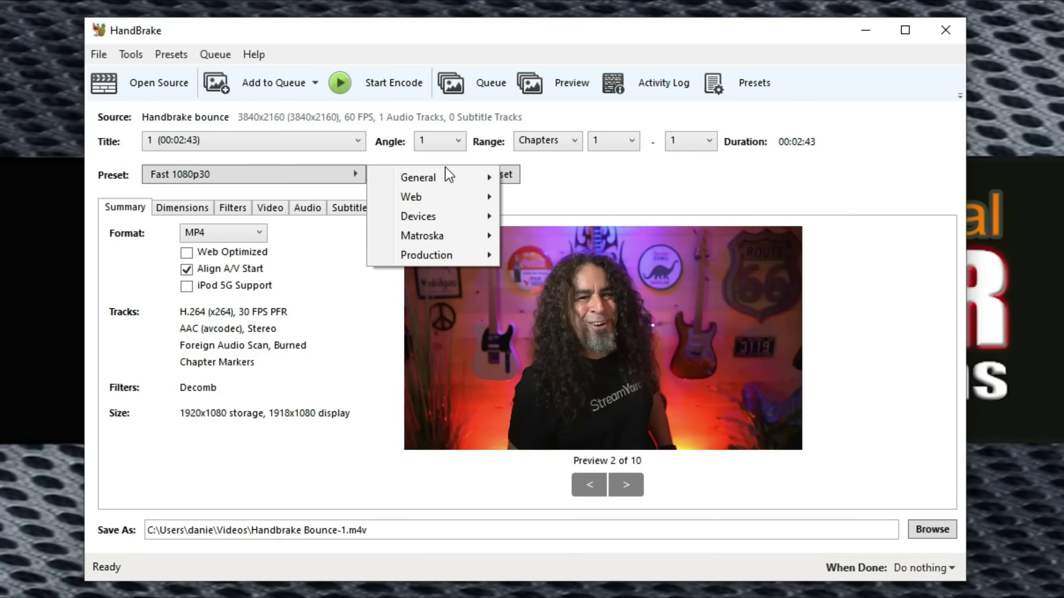
mouse_move(442, 178)
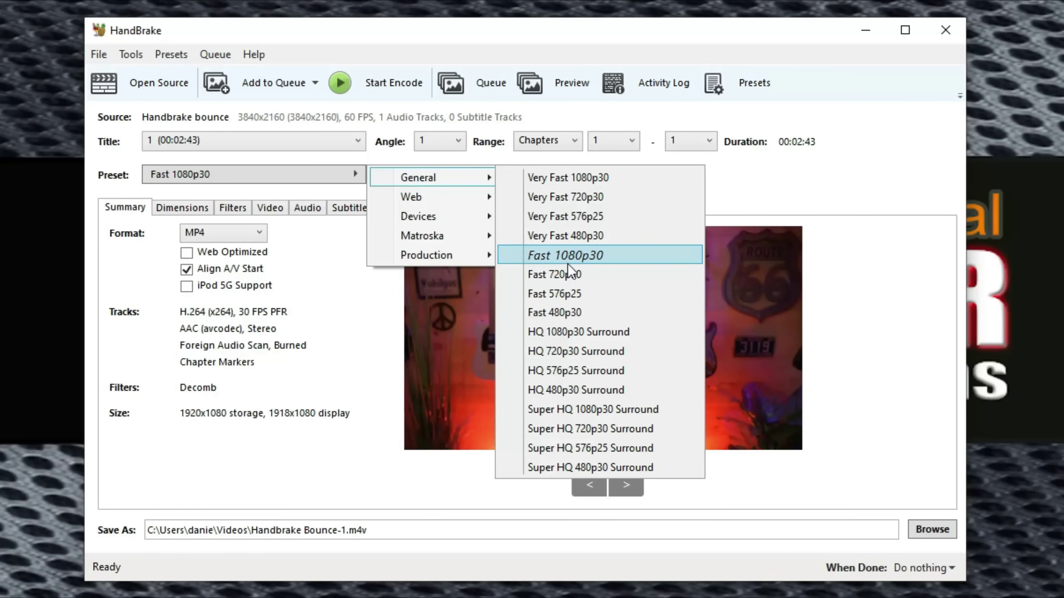
click(582, 256)
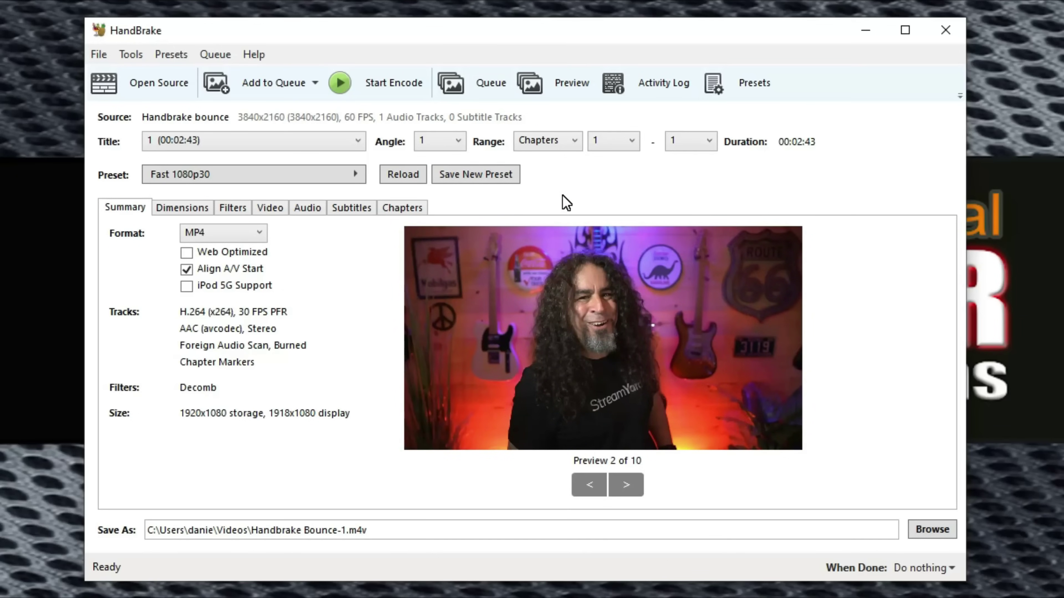
Save the output as Handbrake Bounce-2.m4v in E:\Handbrake.fr\video
click(932, 529)
scroll(176, 281, down, 2)
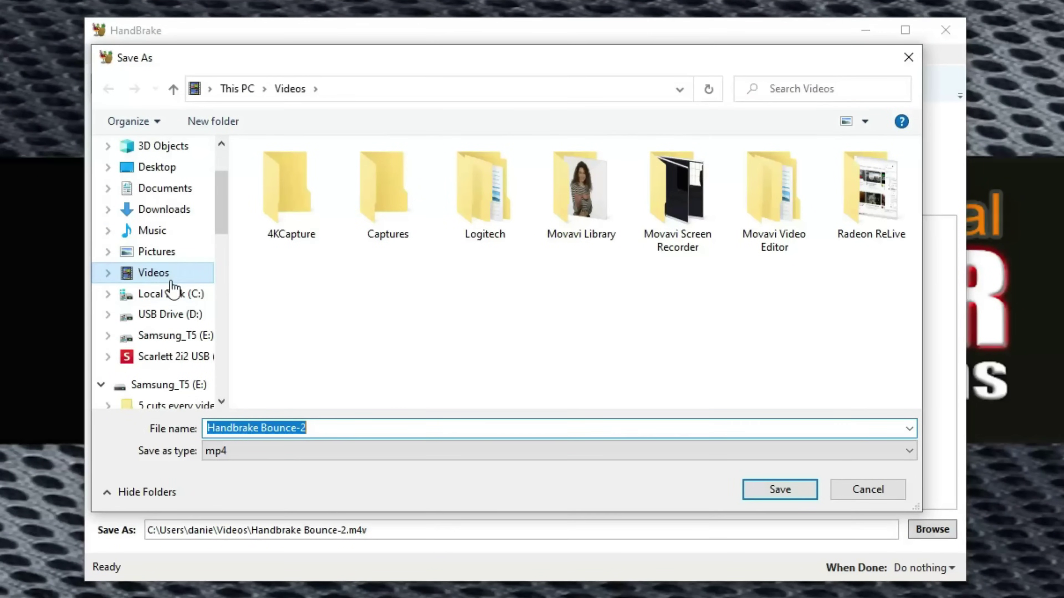
scroll(167, 298, down, 4)
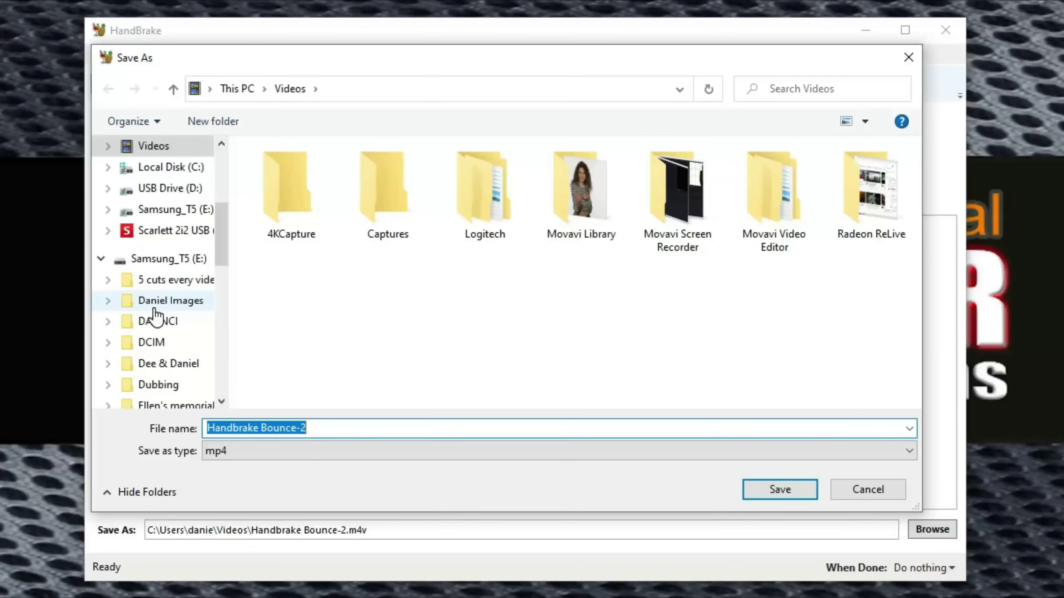
scroll(159, 310, down, 1)
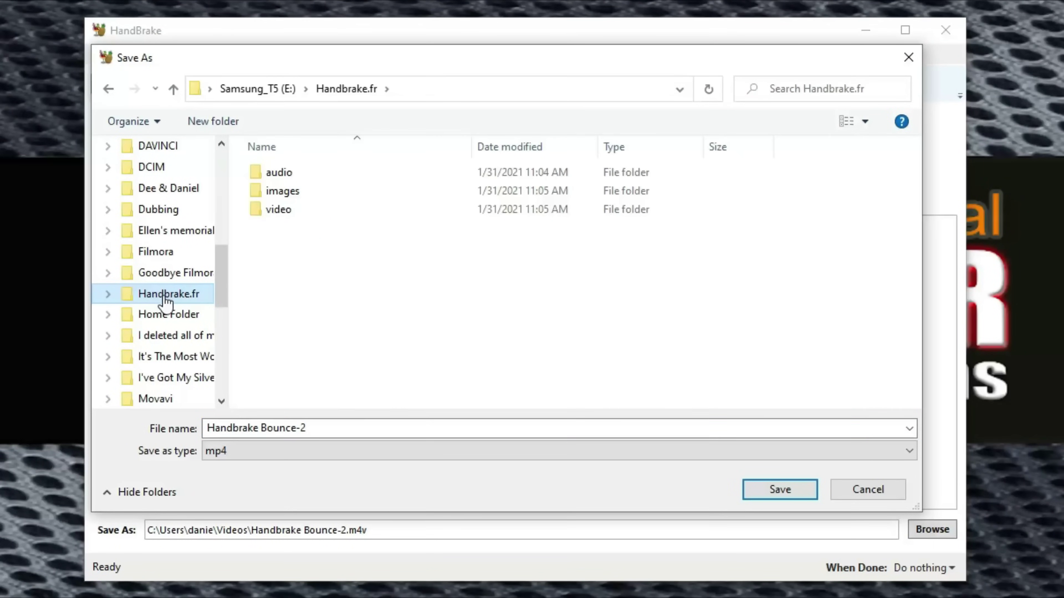
double_click(295, 212)
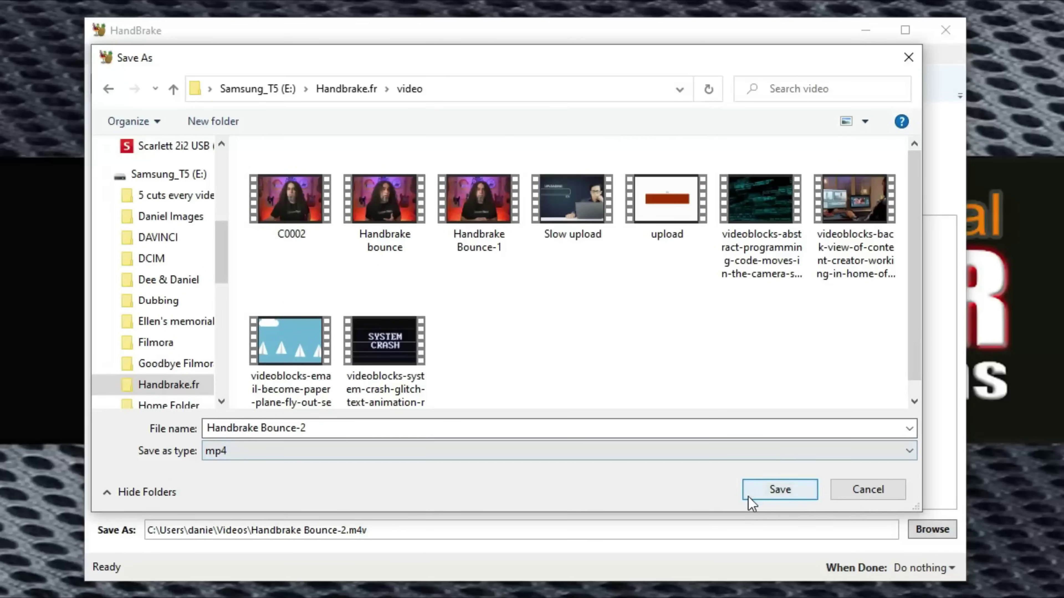
click(770, 492)
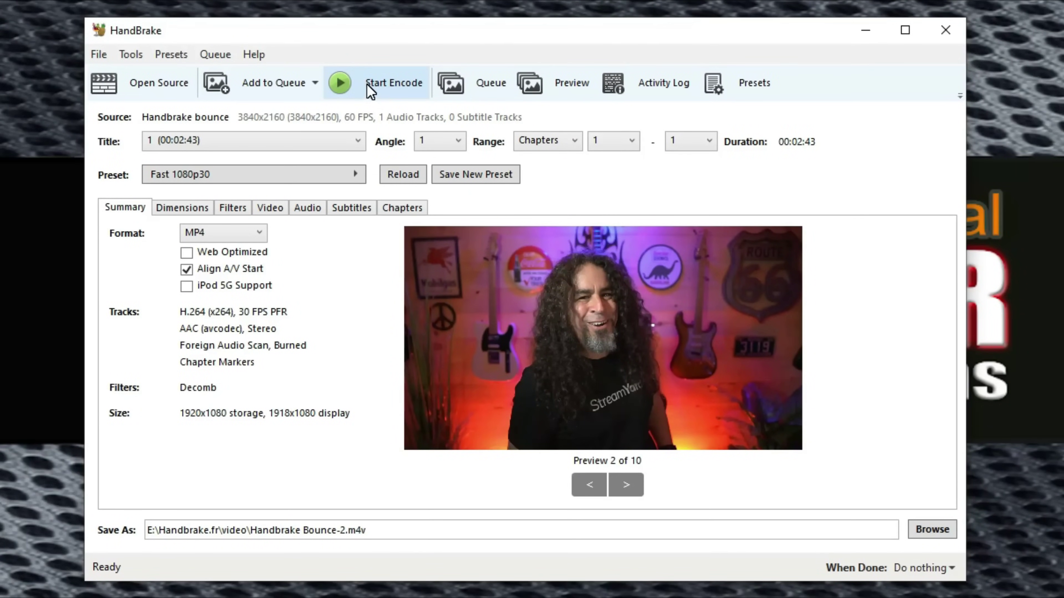
Start the Fast 1080p30 encode and check the Video Codec options while it runs
click(366, 93)
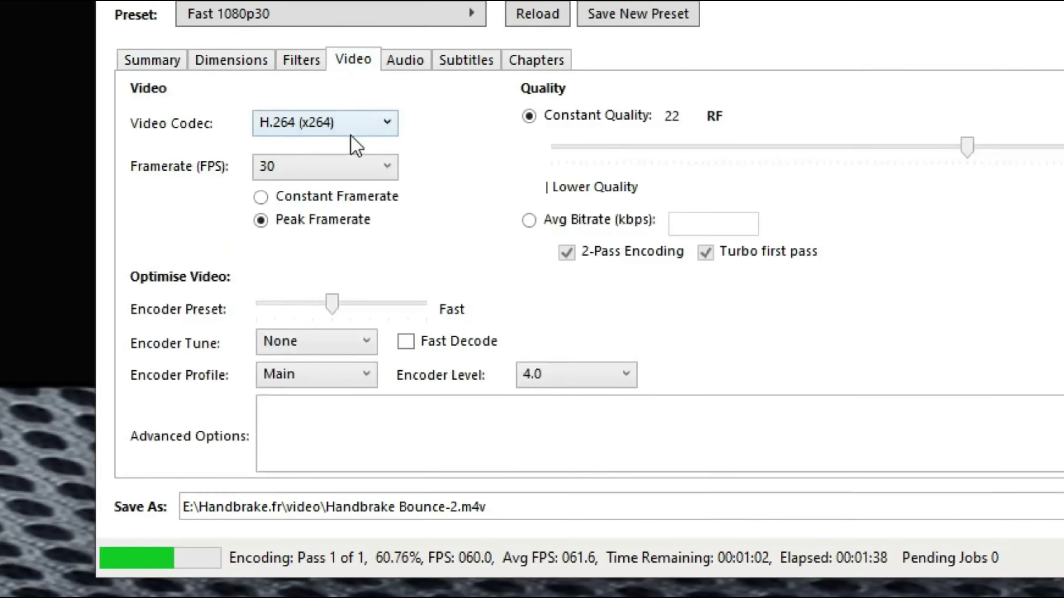
click(355, 123)
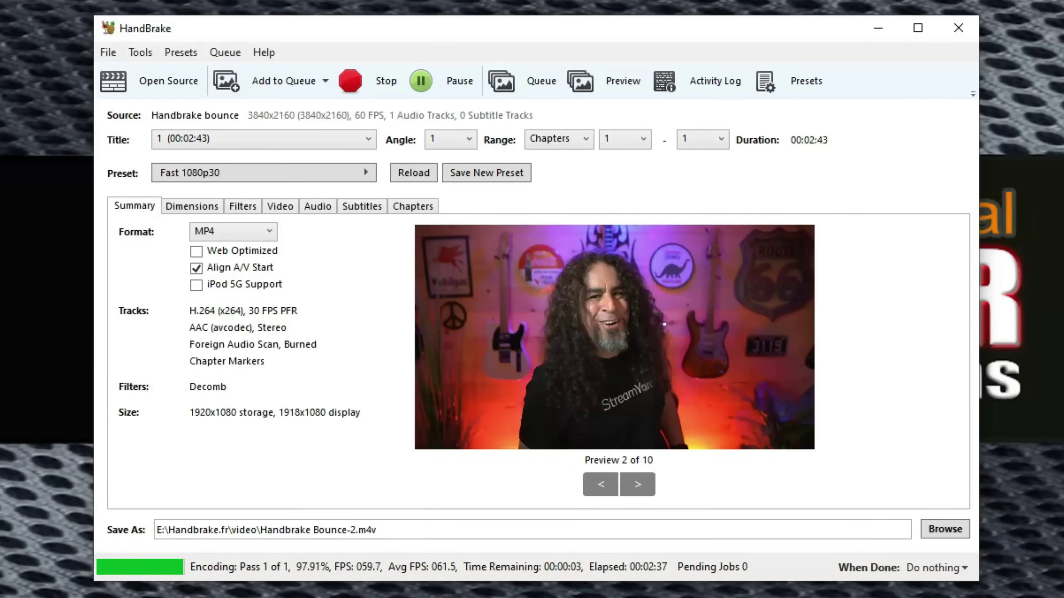
key(alt+Tab)
Open the video folder and check the original Handbrake bounce file's size: 1.44 GB
double_click(677, 206)
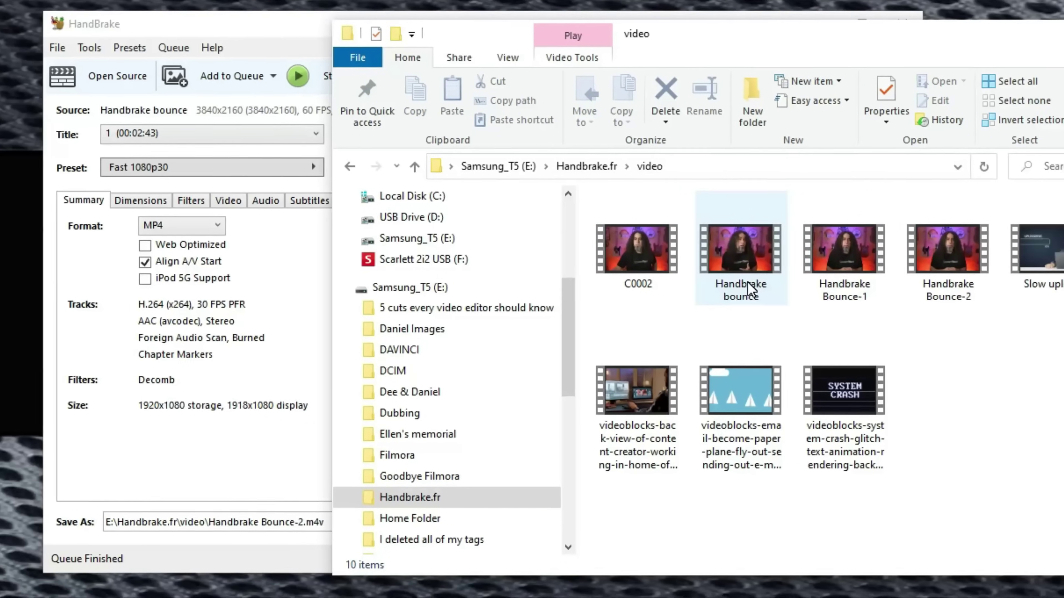
right_click(805, 294)
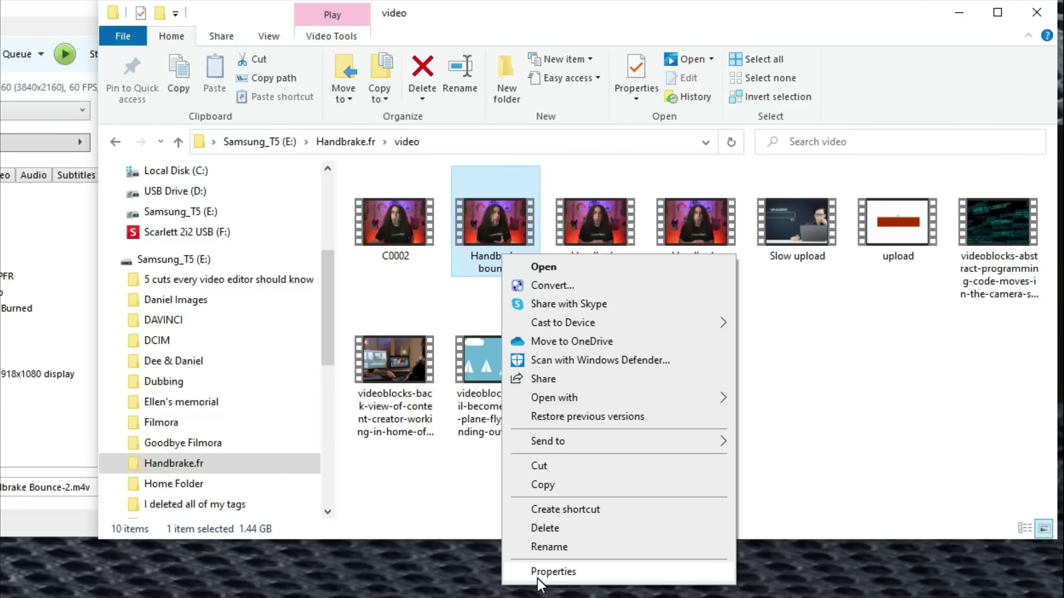
click(538, 581)
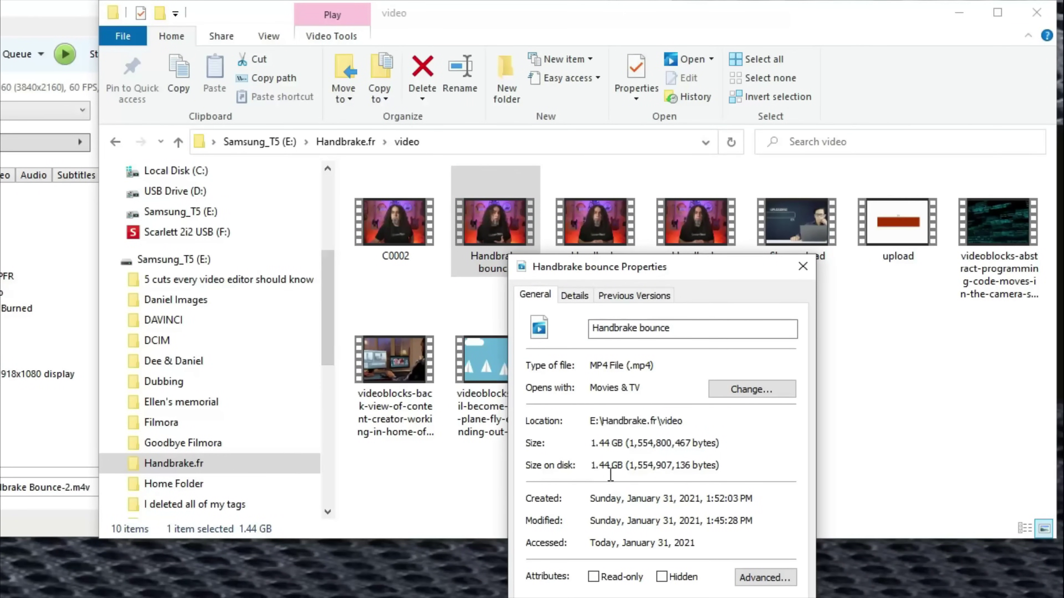
click(802, 266)
Check the re-encoded Handbrake Bounce-1 file's size: 91.4 MB
click(600, 228)
right_click(603, 233)
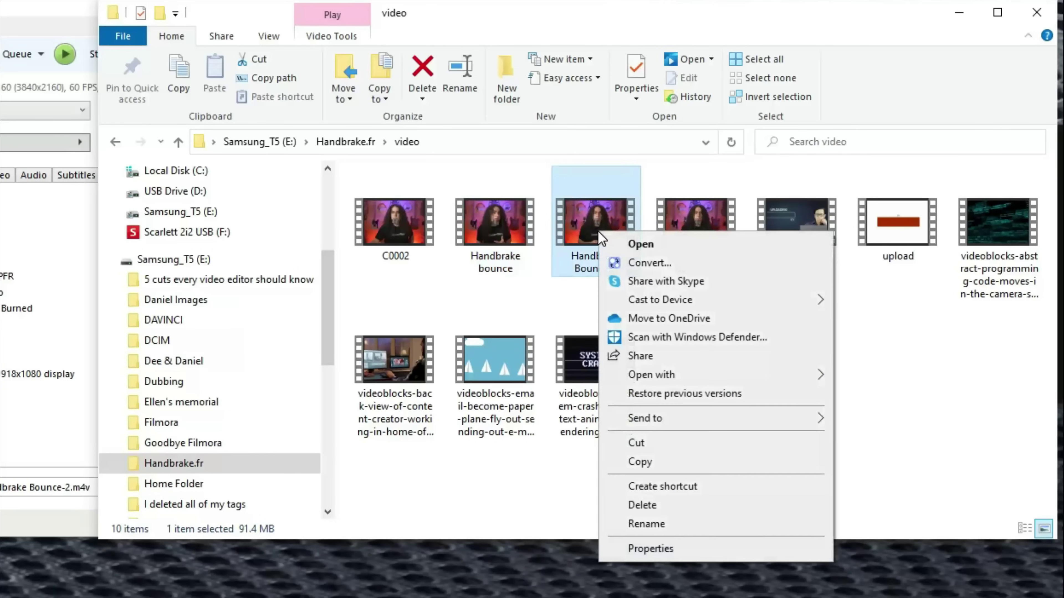
click(641, 549)
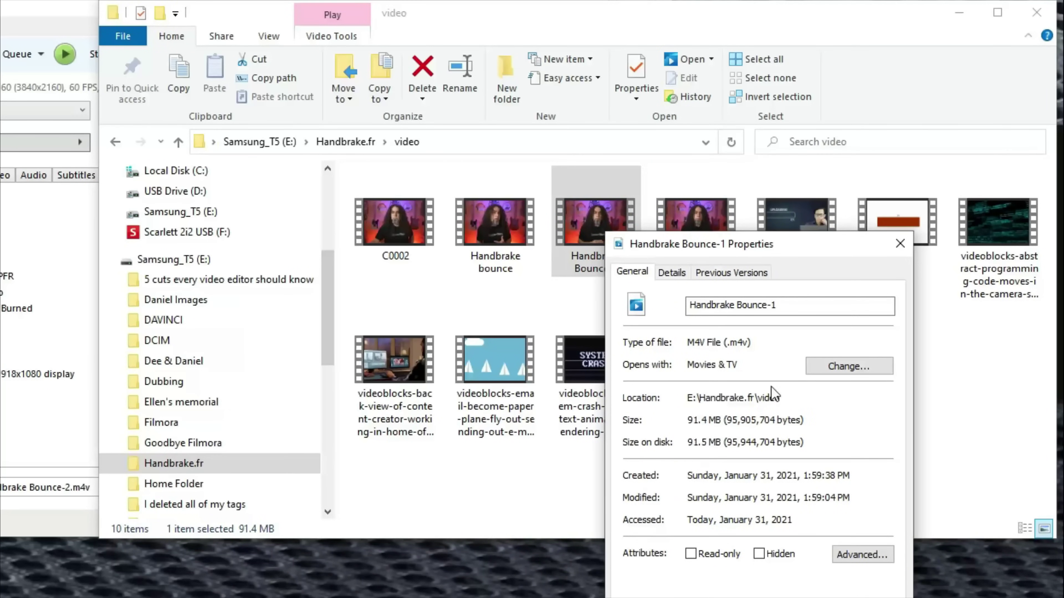
click(900, 244)
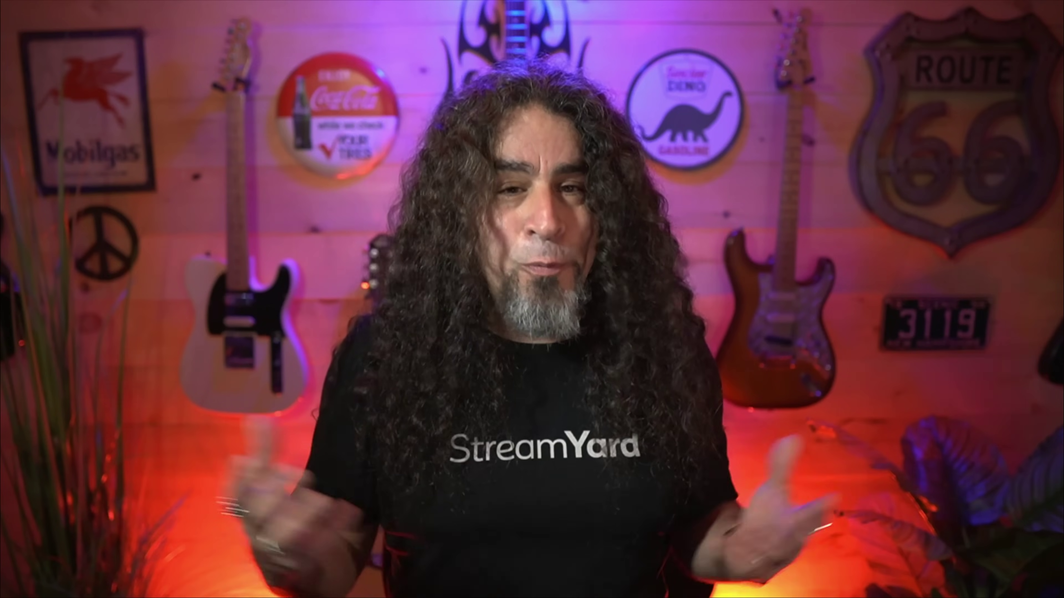